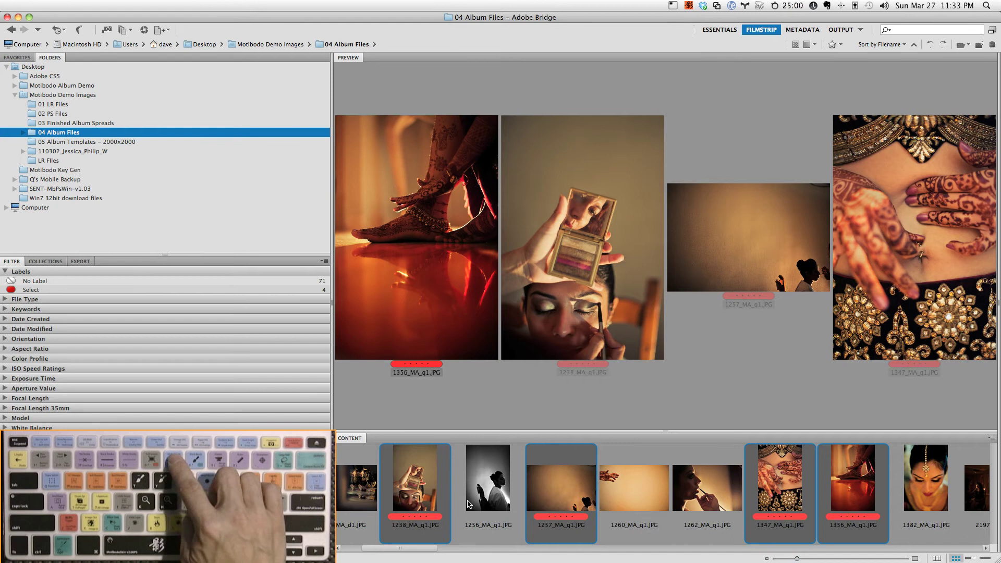
# - Label the four selected photos as Select and filter the folder to that label only
pyautogui.press('super+7')
pyautogui.press('super+6')
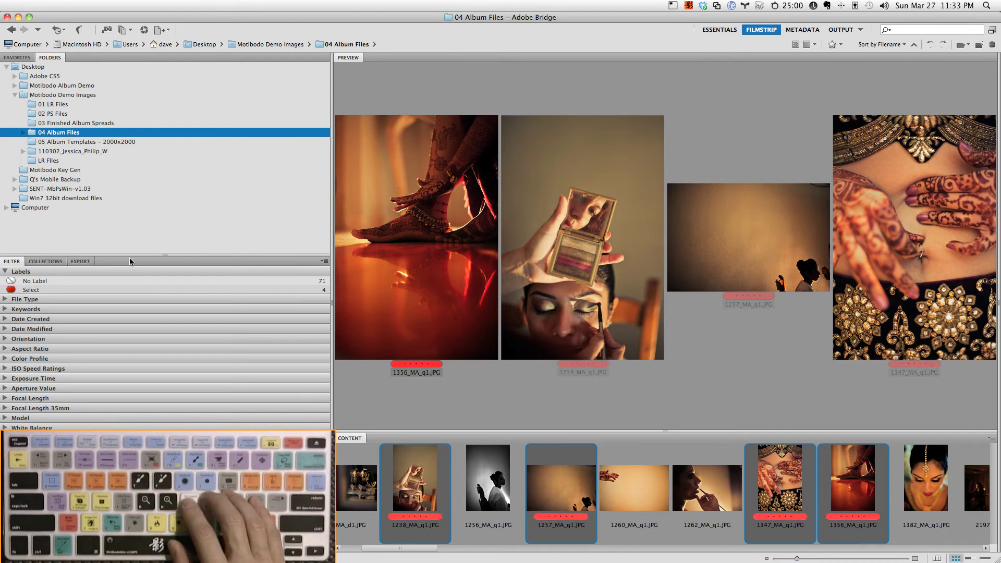
pyautogui.click(111, 288)
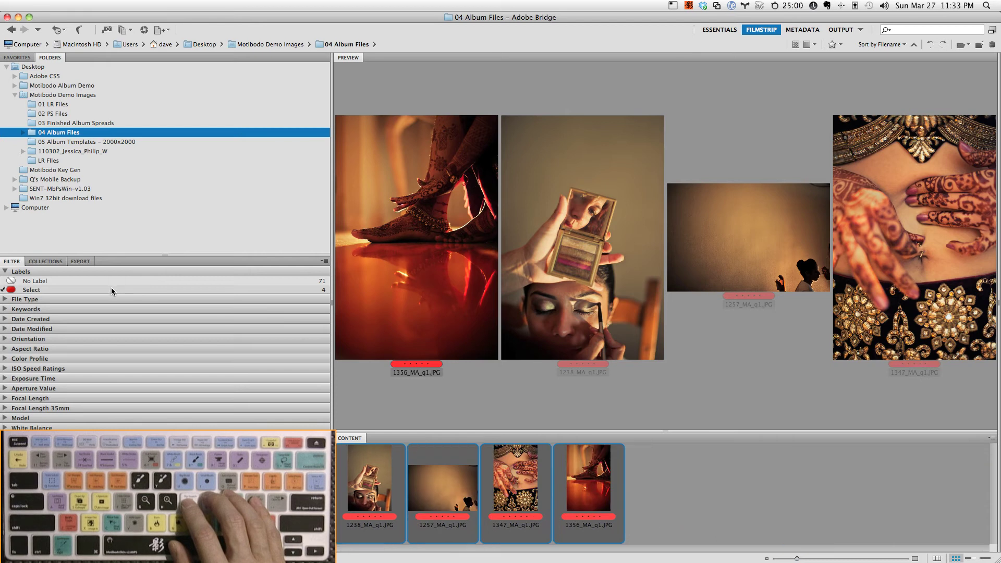
# - Preview photos 1238_MA_q1, 1356_MA_q1 and 1257_MA_q1 individually, and switch to the blank page spread in Photoshop
pyautogui.click(367, 494)
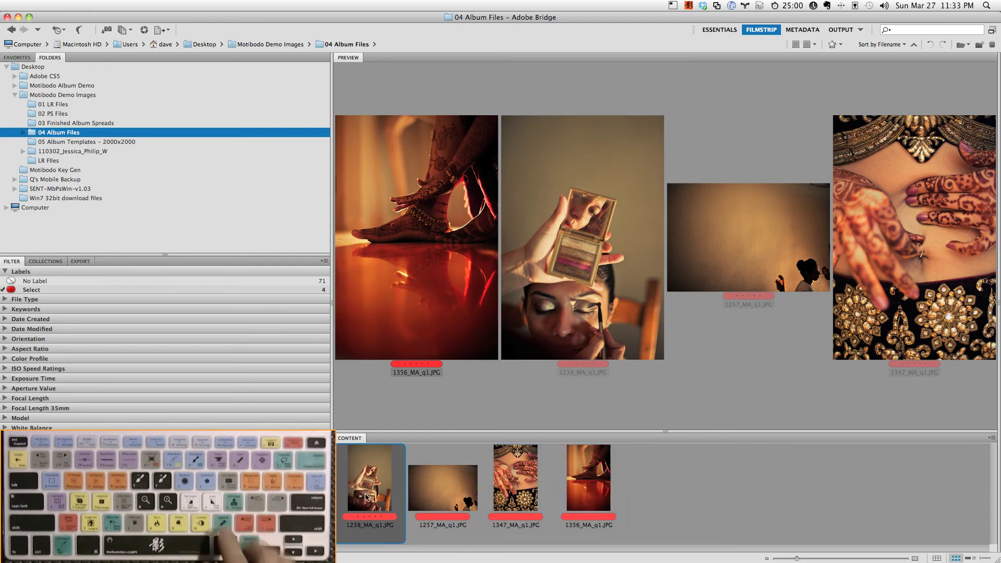
pyautogui.click(546, 503)
pyautogui.click(561, 511)
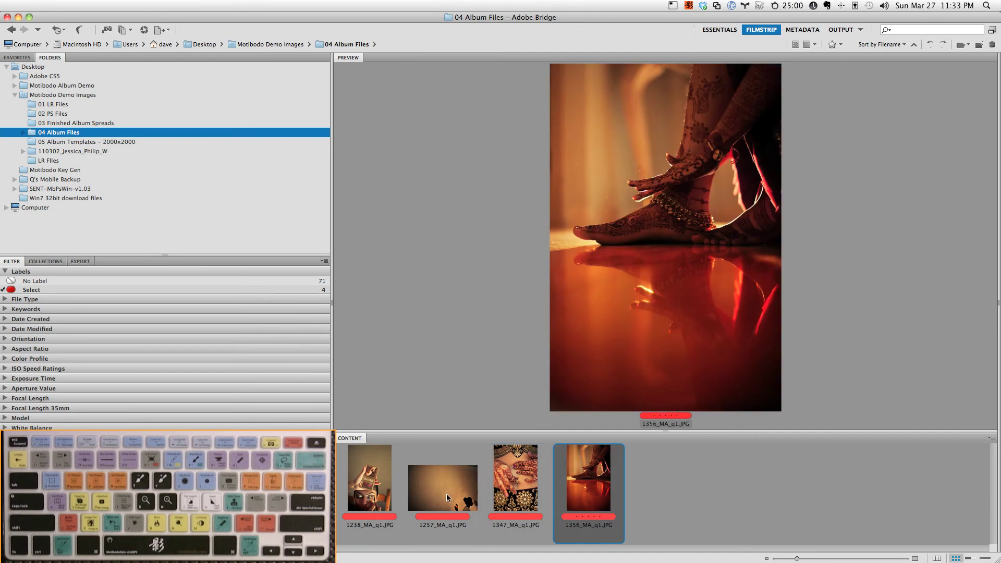
pyautogui.click(446, 490)
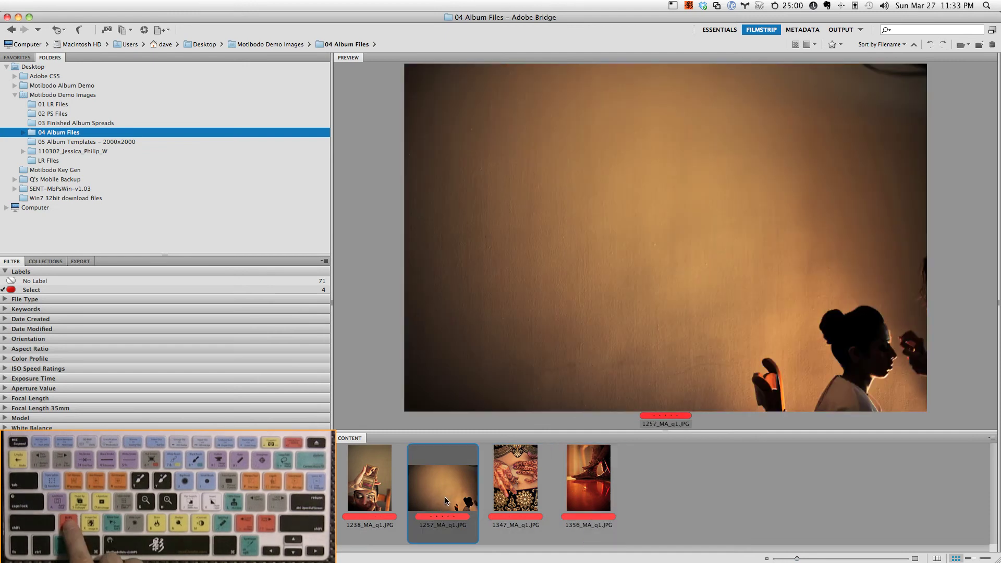
pyautogui.press('z')
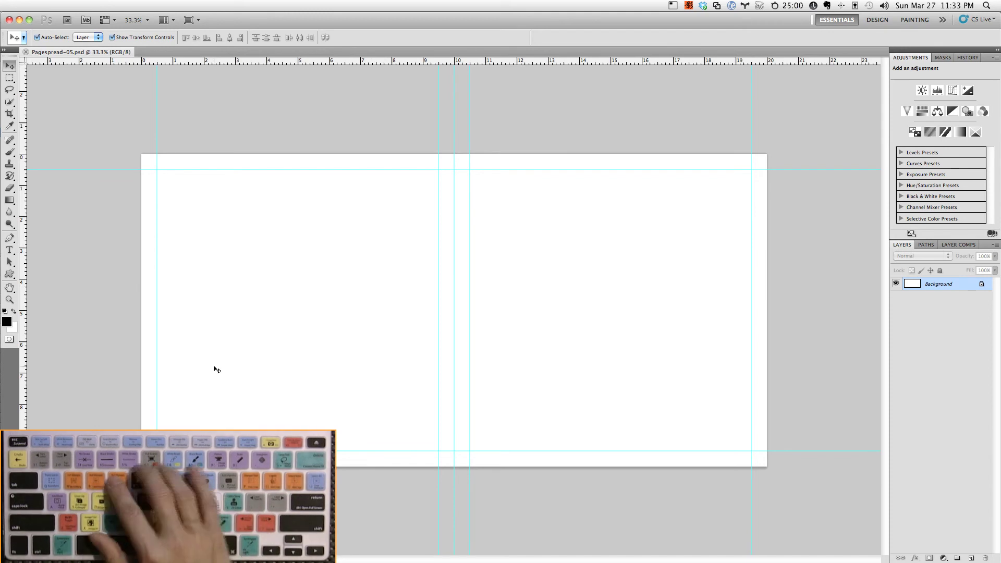
# - Try rectangular marquee selections on the blank spread at fixed ratios of 1:1, 4:6, 16:9 and 8:10
pyautogui.press('m')
pyautogui.moveTo(184, 210); pyautogui.dragTo(282, 415)
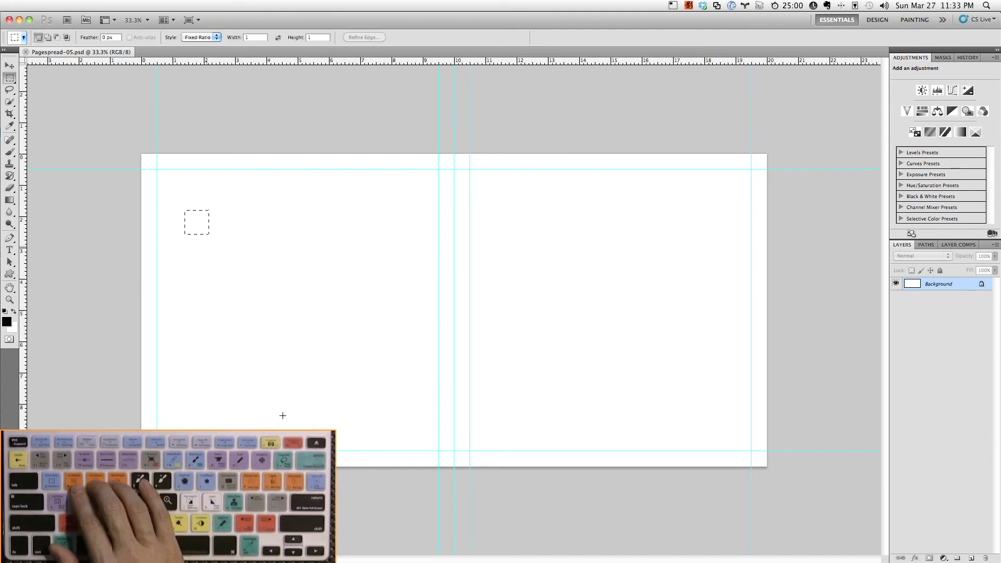
pyautogui.press('w')
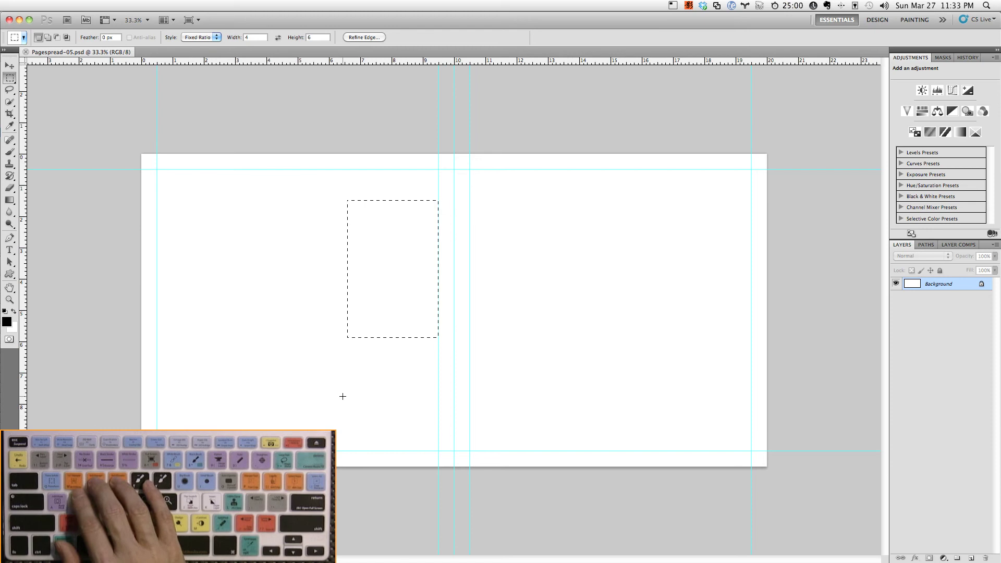
pyautogui.hotkey('shift', 'w')
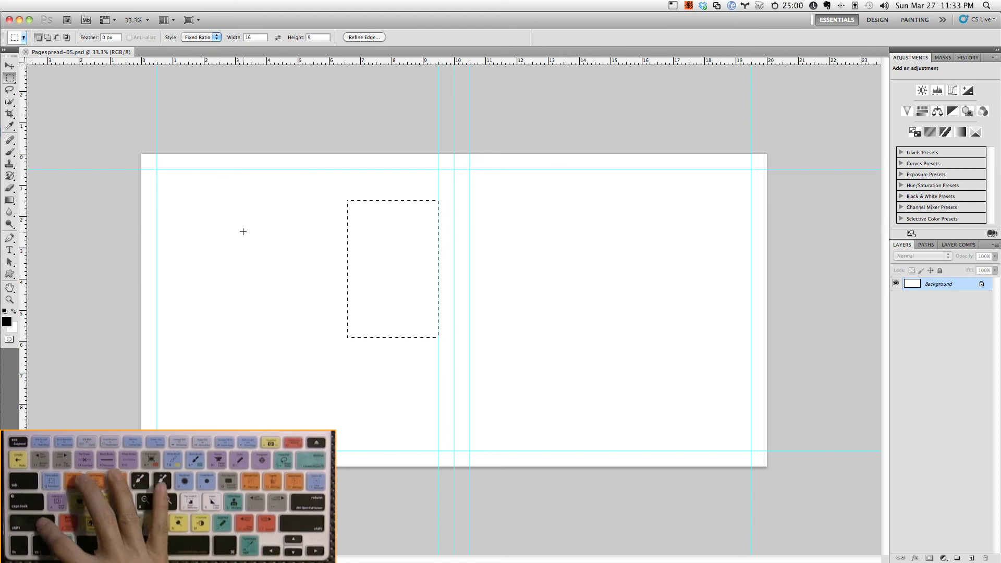
pyautogui.moveTo(489, 374); pyautogui.dragTo(221, 226)
pyautogui.hotkey('shift', 'e')
pyautogui.moveTo(212, 186); pyautogui.dragTo(453, 409)
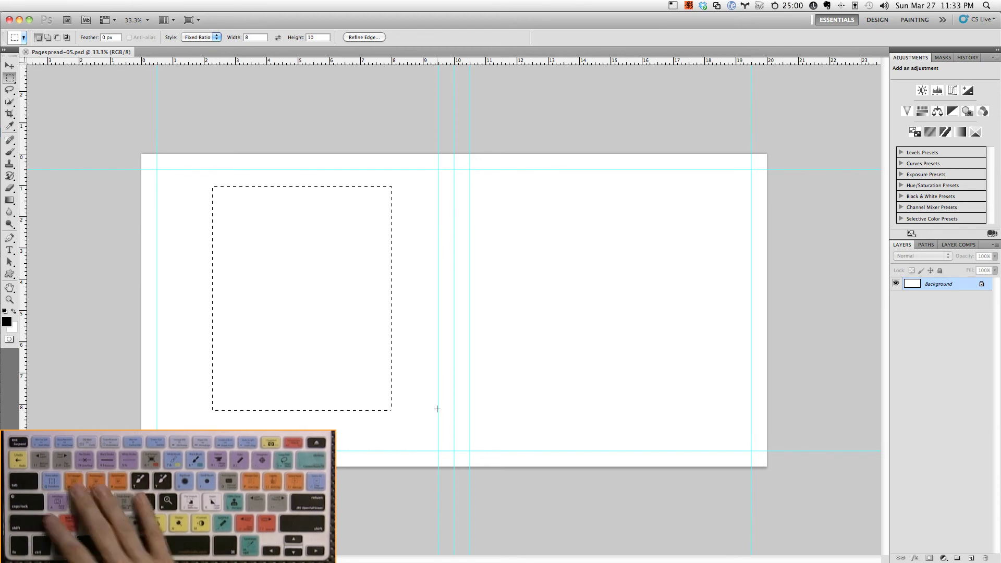
# - Create an Aperture placeholder from a free-ratio marquee about 3.3 by 5.6 ruler units and shift it down the spread's left page
pyautogui.press('p')
pyautogui.moveTo(174, 189); pyautogui.dragTo(276, 369)
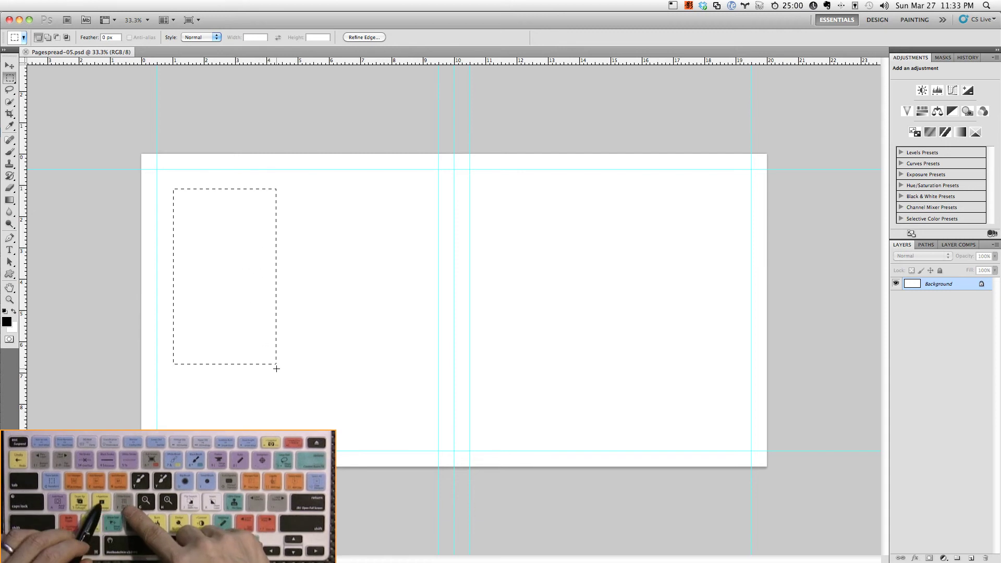
pyautogui.press('d')
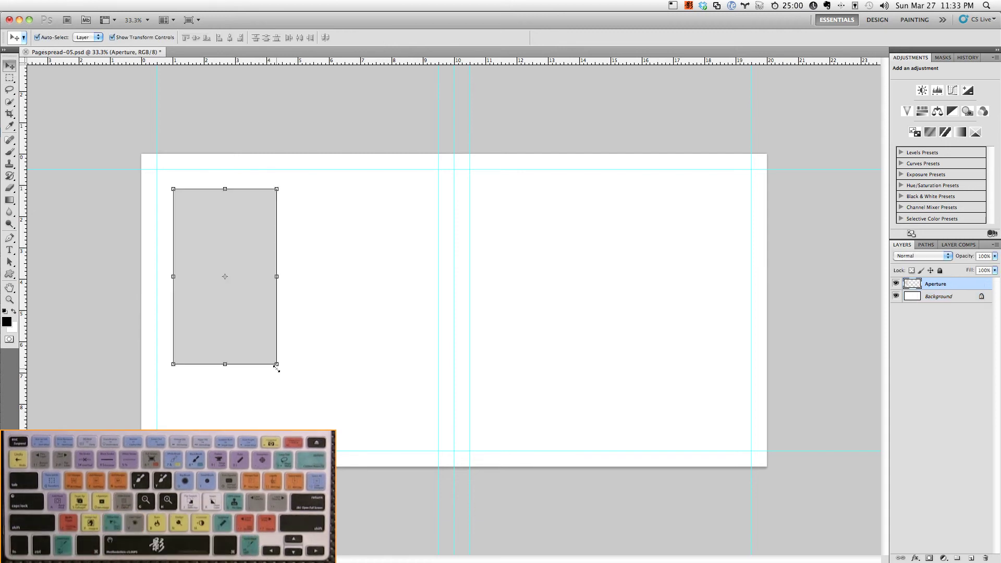
pyautogui.moveTo(201, 230); pyautogui.dragTo(199, 270)
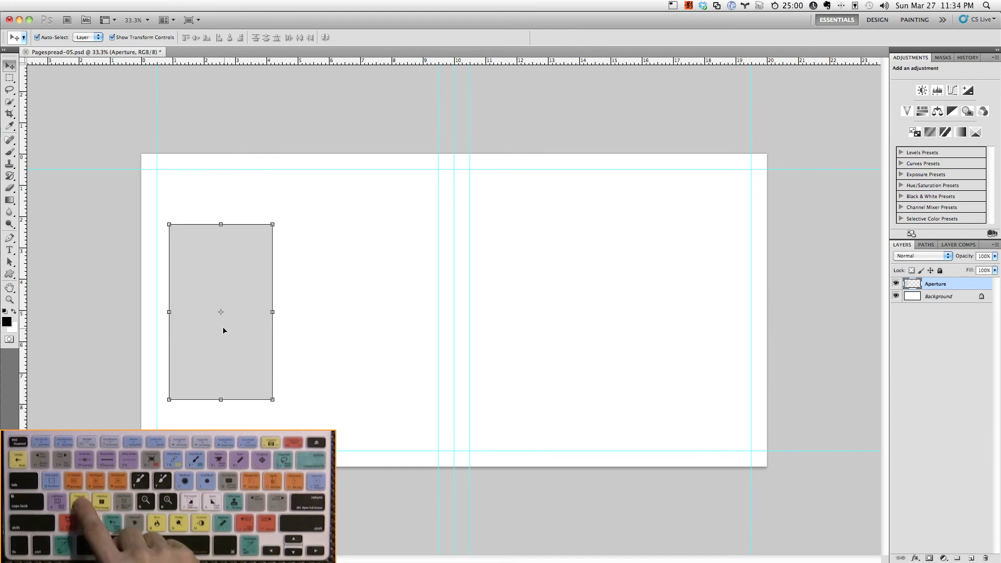
# - Duplicate the Aperture placeholder twice to form an evenly spaced horizontal row of three
pyautogui.press('s')
pyautogui.moveTo(188, 265); pyautogui.dragTo(414, 261)
pyautogui.press('super+j')
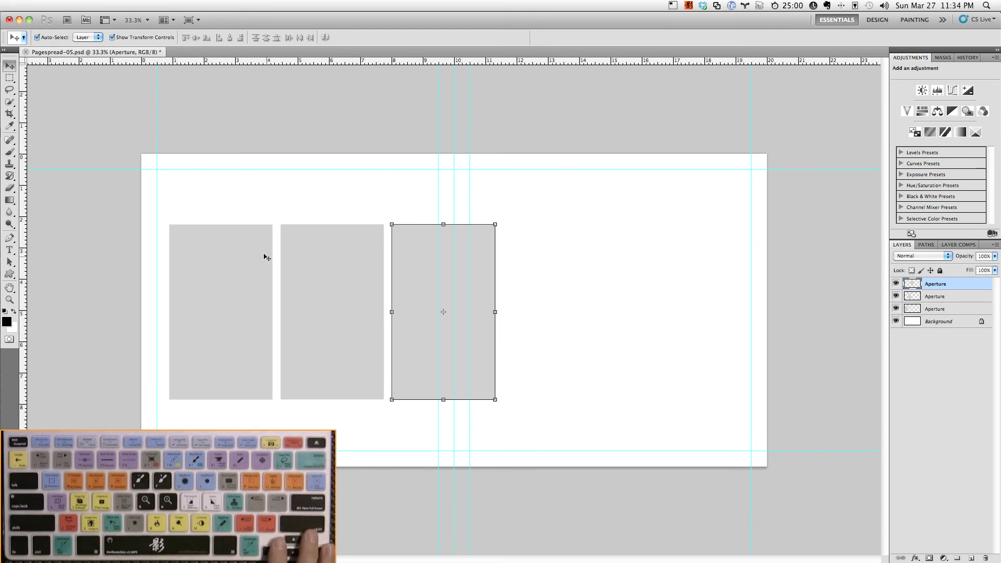
# - Fill the leftmost aperture with photo 1238_MA_q1.JPG from Bridge
pyautogui.click(251, 290)
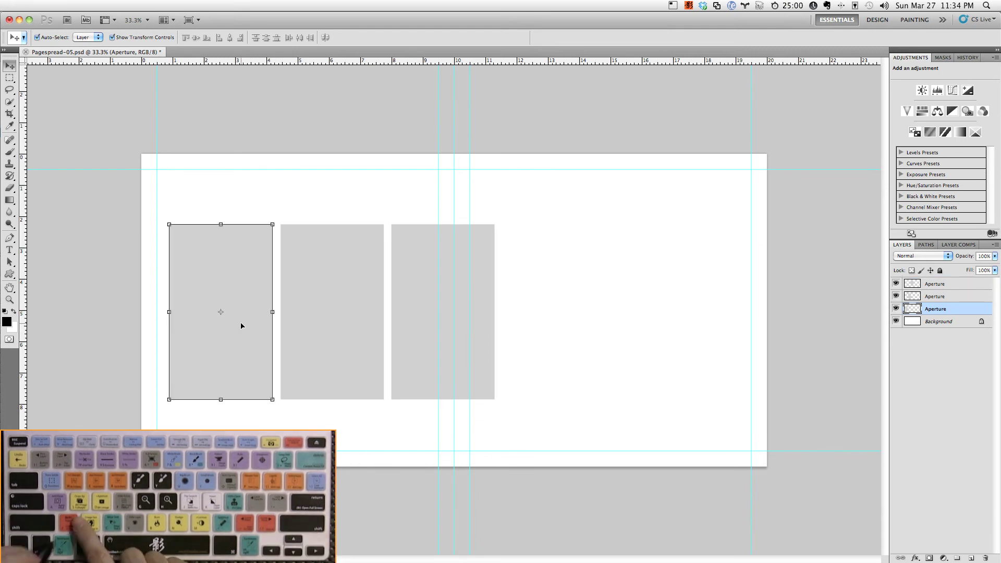
pyautogui.press('z')
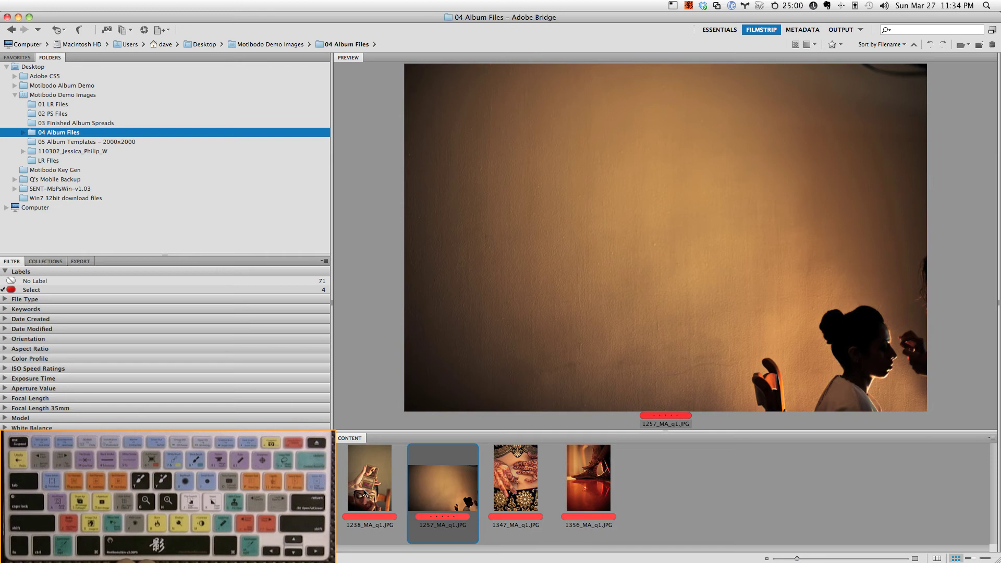
pyautogui.click(364, 493)
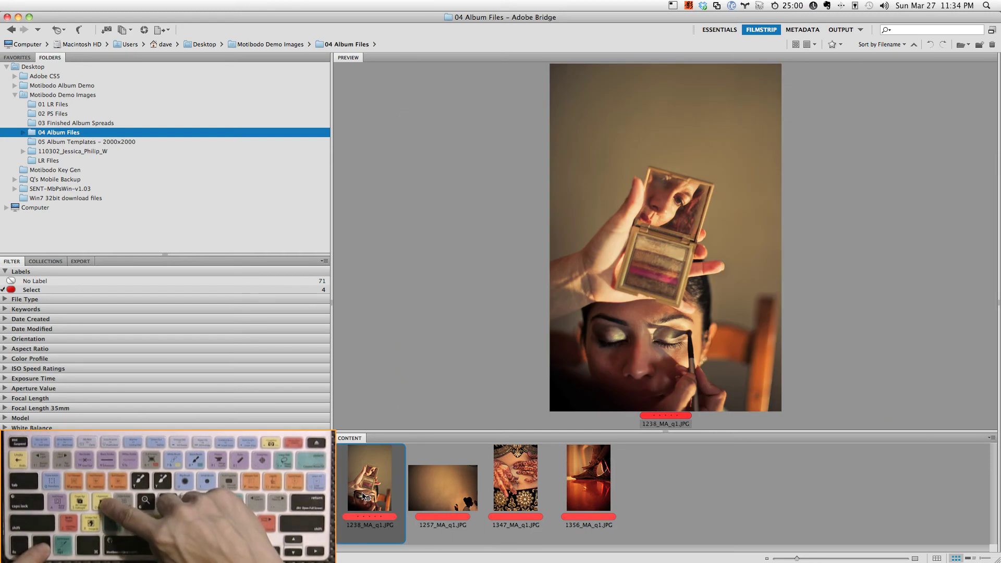
pyautogui.press('super+Tab')
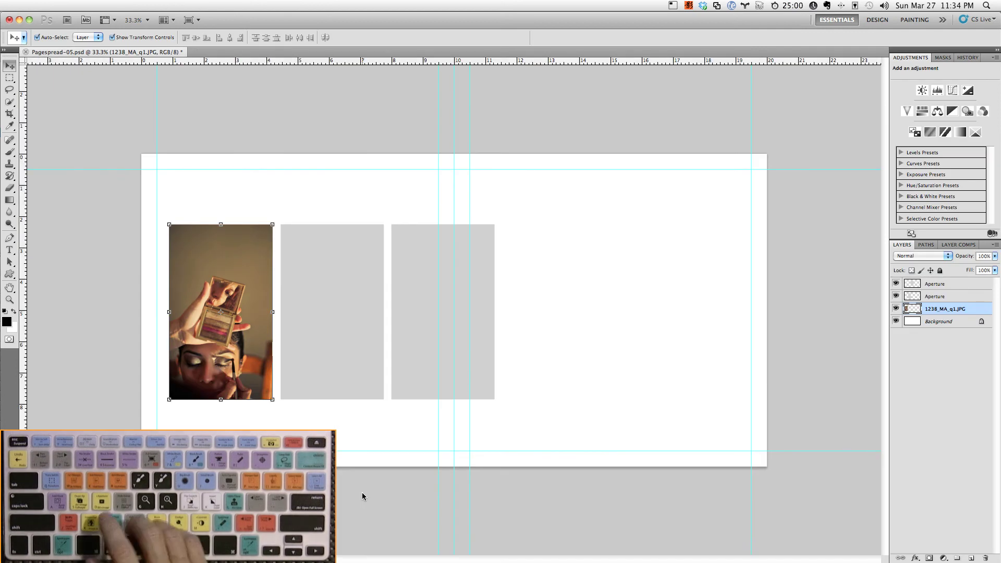
# - Fill the middle aperture with photo 1347_MA_q1.JPG from Bridge
pyautogui.click(335, 325)
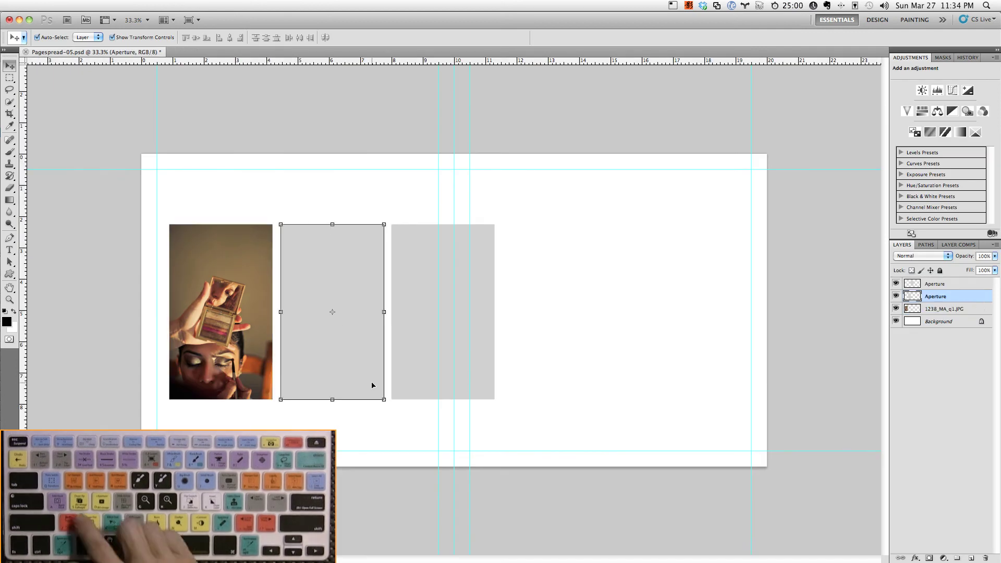
pyautogui.press('super+Tab')
pyautogui.click(528, 488)
pyautogui.press('super+5')
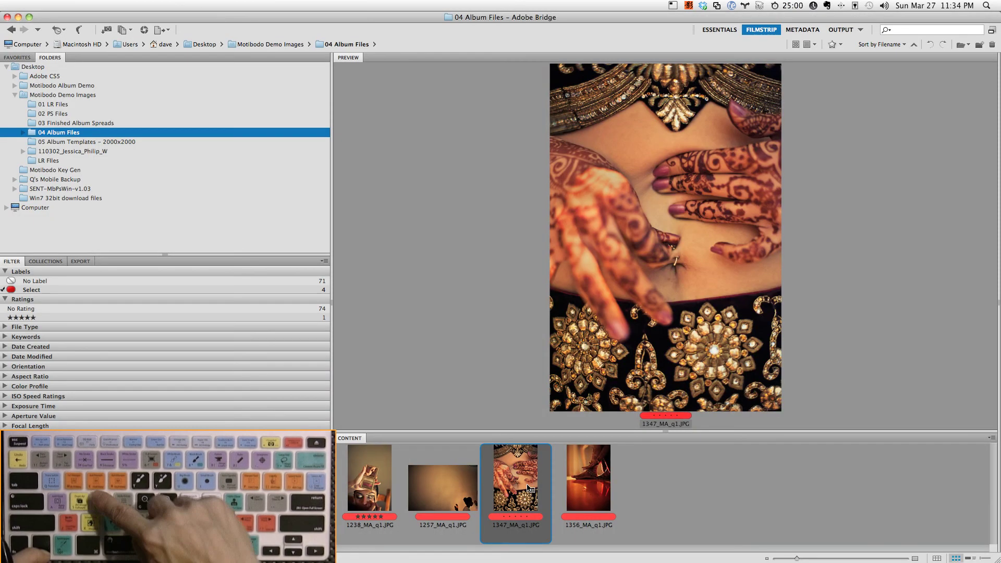
pyautogui.doubleClick(528, 489)
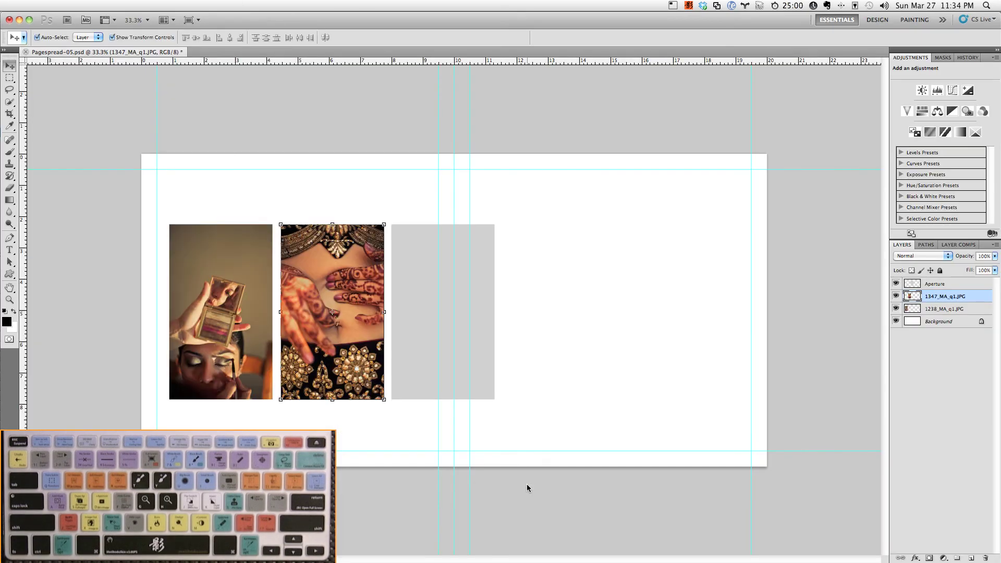
# - Undo the accidental shift of the rightmost aperture and fill it with photo 1356_MA_q1.JPG from Bridge
pyautogui.moveTo(488, 329); pyautogui.dragTo(484, 330)
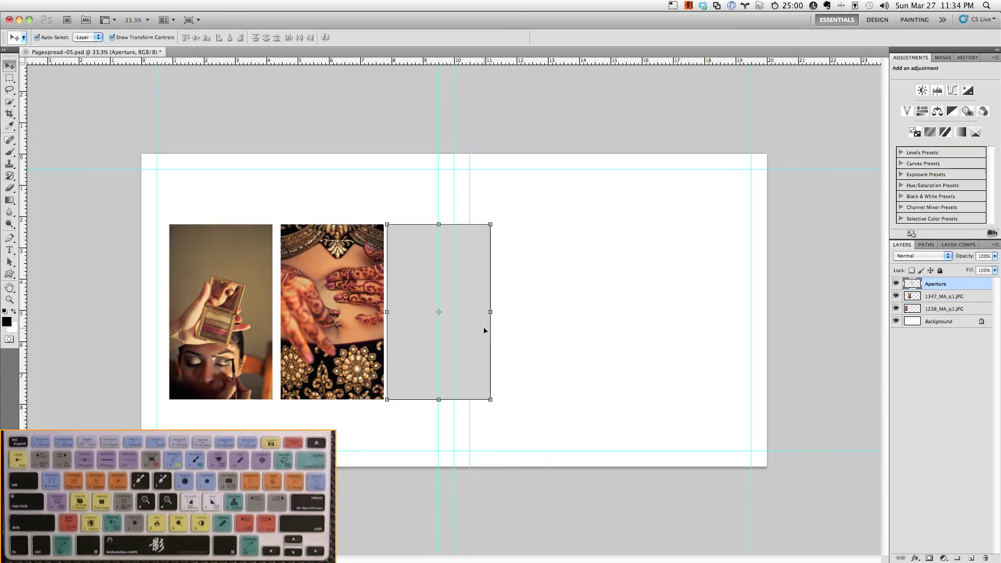
pyautogui.press('super+z')
pyautogui.click(474, 305)
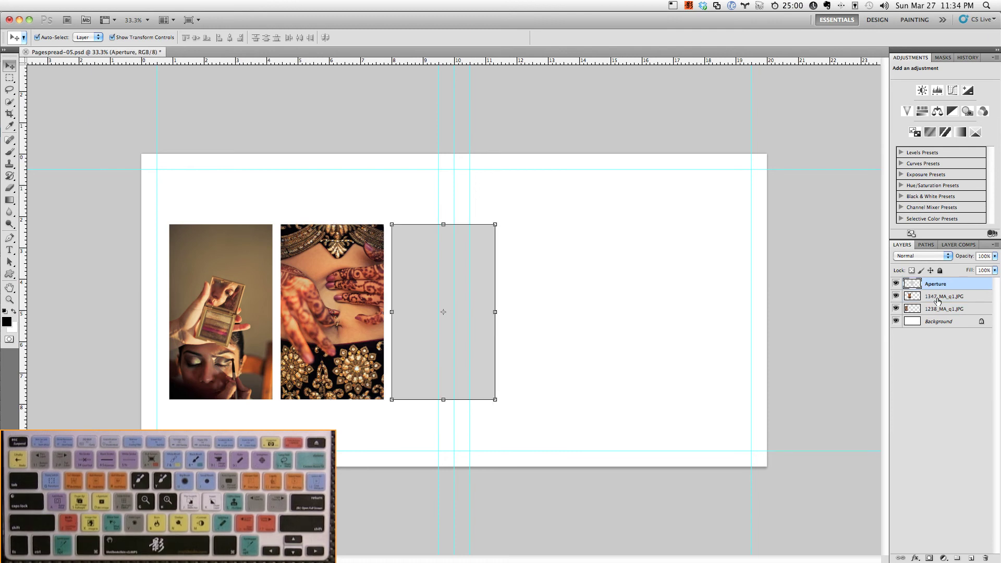
pyautogui.press('alt+super+o')
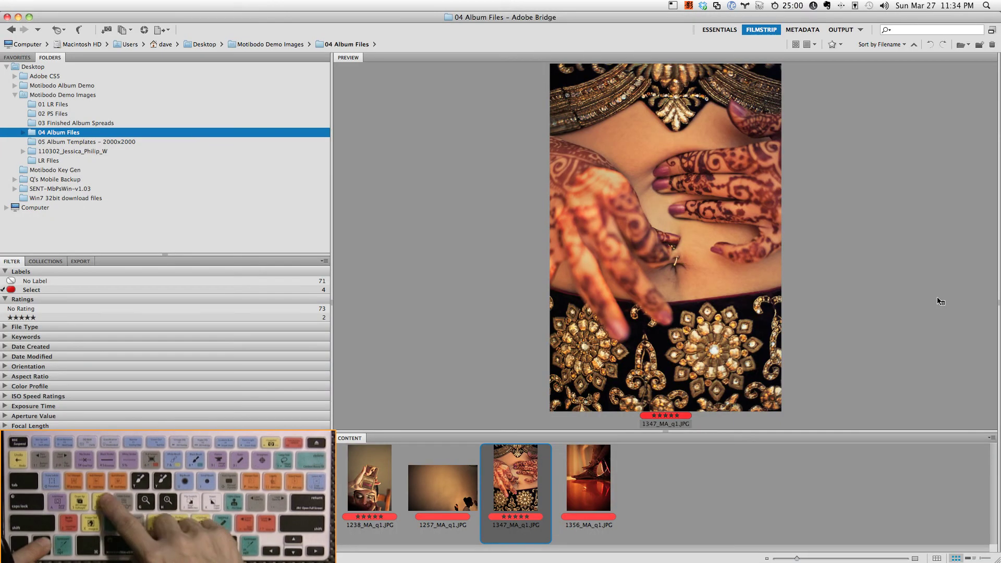
pyautogui.click(602, 475)
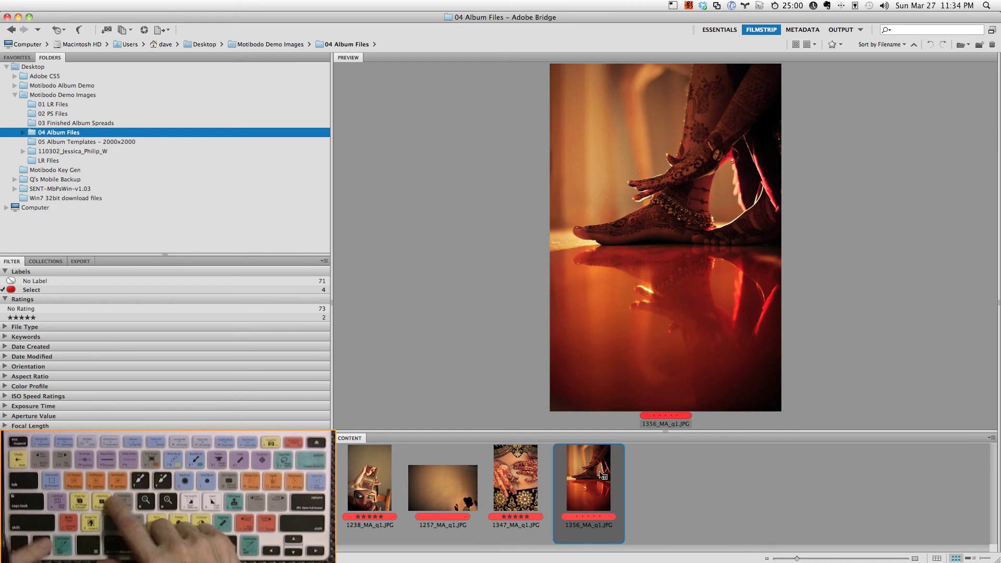
pyautogui.press('d')
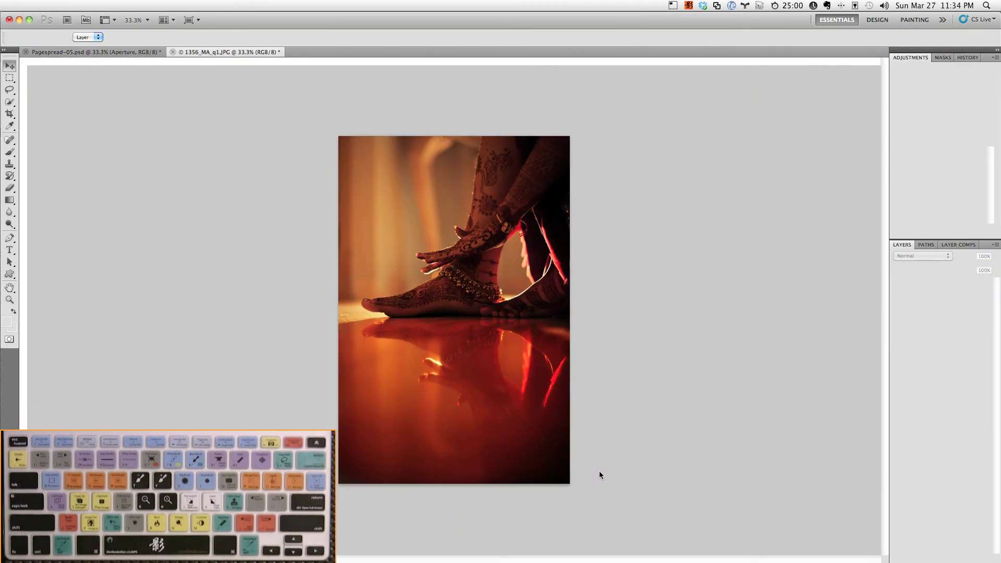
pyautogui.press('F2')
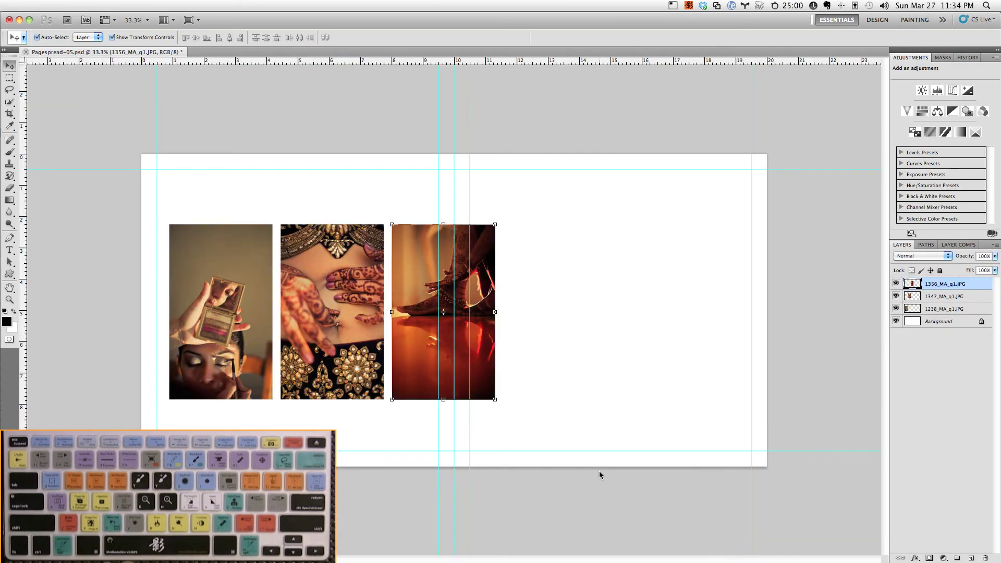
# - Place photo 1257_MA_q1.JPG from Bridge at full spread height behind the three photos and align it to the spread's right edge
pyautogui.press('super+alt+o')
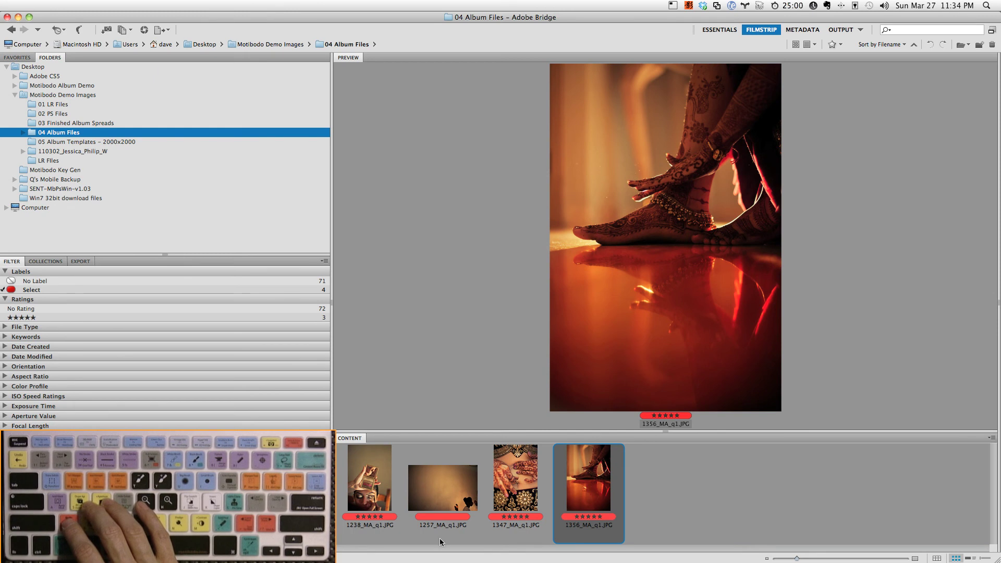
pyautogui.click(449, 488)
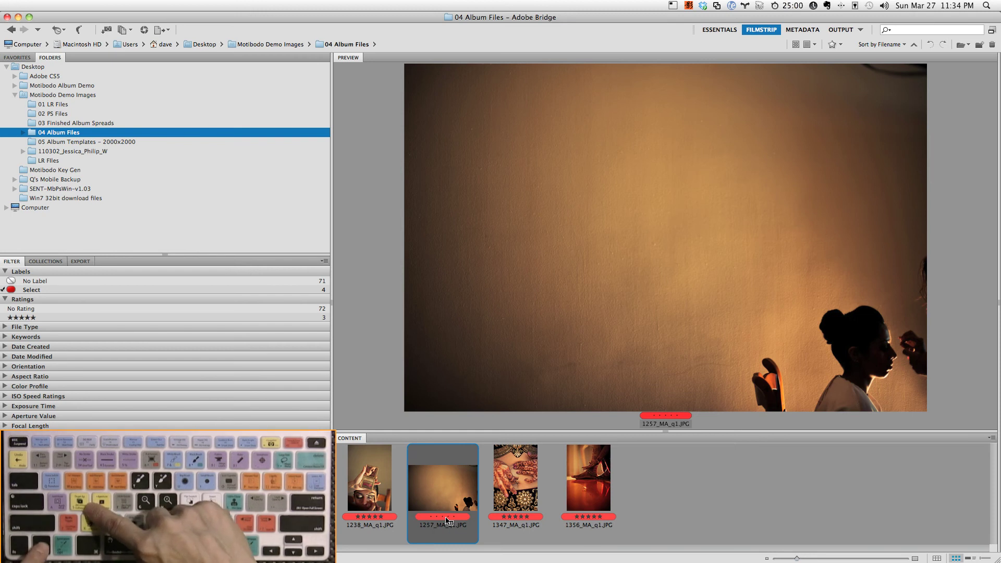
pyautogui.hotkey('ctrl', 's')
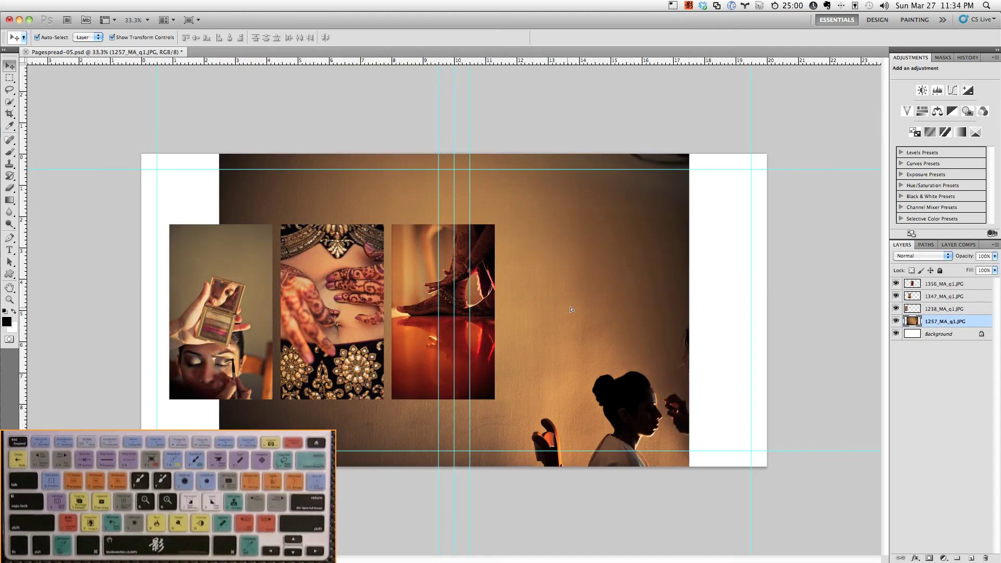
pyautogui.moveTo(570, 305); pyautogui.dragTo(636, 311)
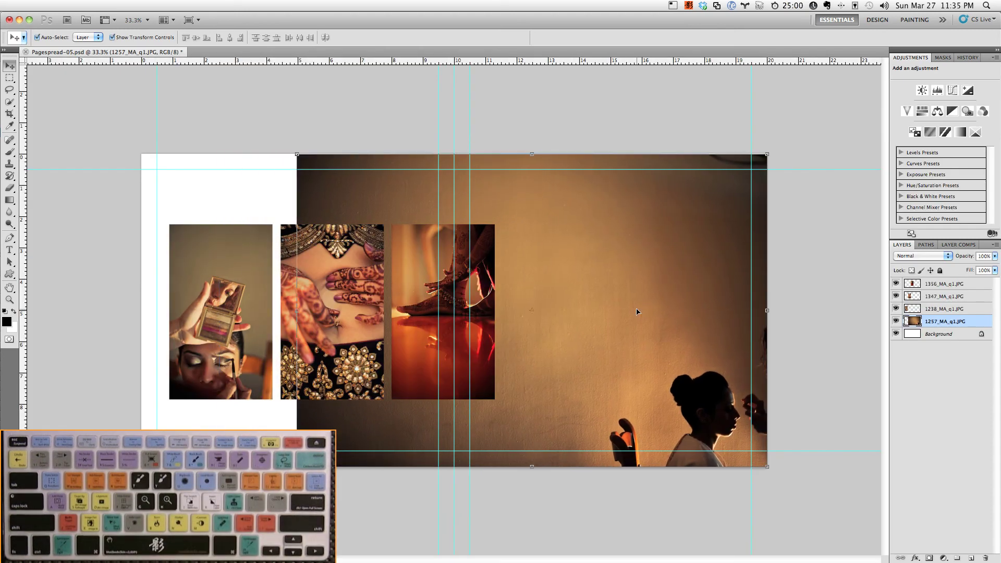
# - Add a layer mask to the 1257_MA_q1.JPG layer and apply a horizontal gradient that fades out its left side
pyautogui.press('a')
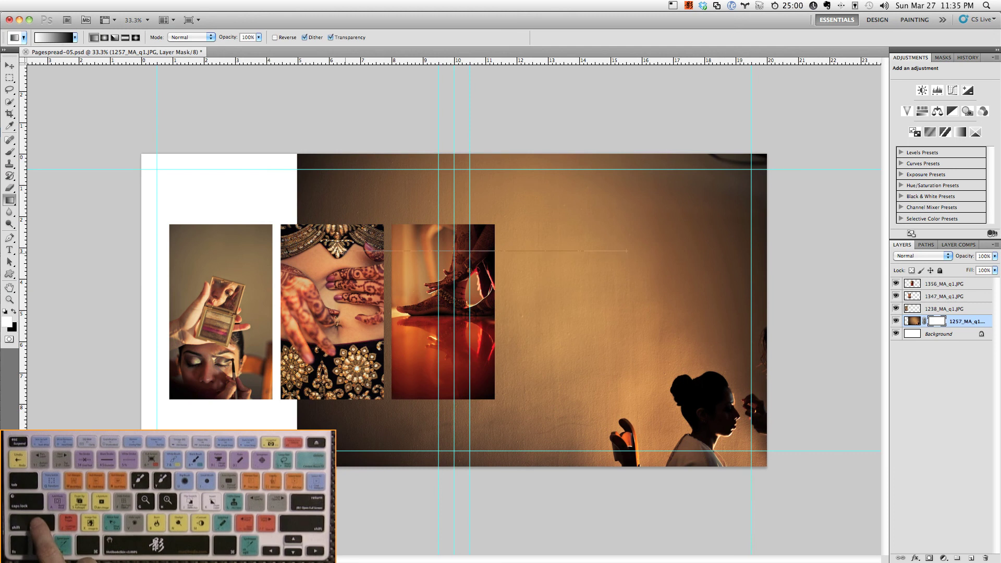
pyautogui.moveTo(665, 252); pyautogui.dragTo(324, 251)
pyautogui.press('x')
# - Fill the Background layer with black
pyautogui.click(917, 340)
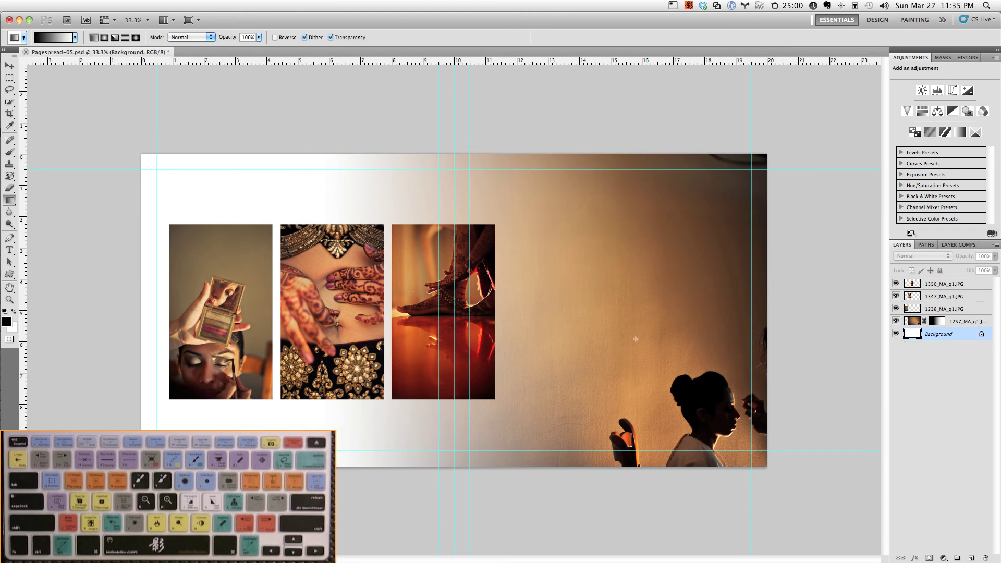
pyautogui.hotkey('alt', 'BackSpace')
pyautogui.press('x')
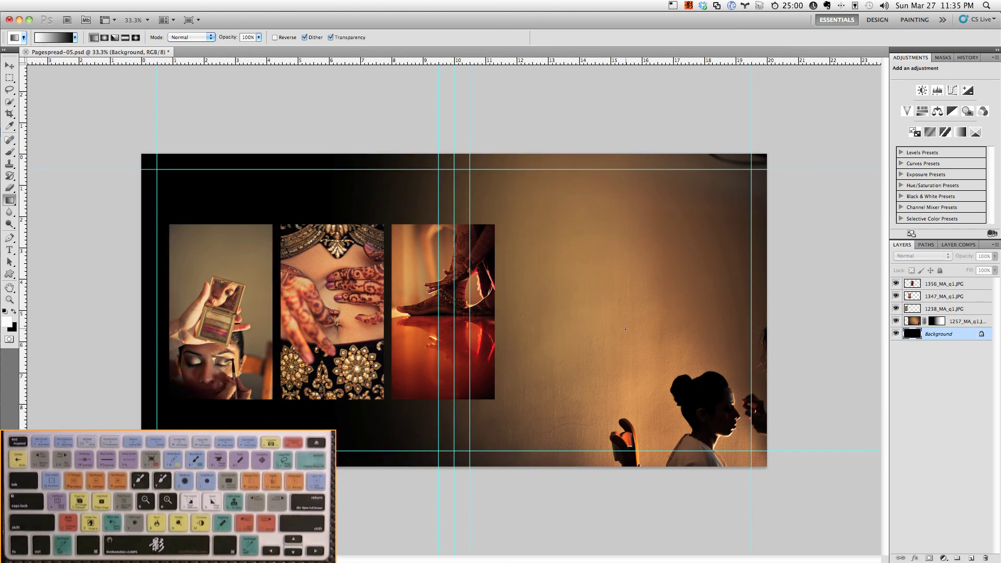
# - Select the 1356_MA_q1.JPG layer and hide the guides on the spread
pyautogui.click(915, 282)
pyautogui.press('super+h')
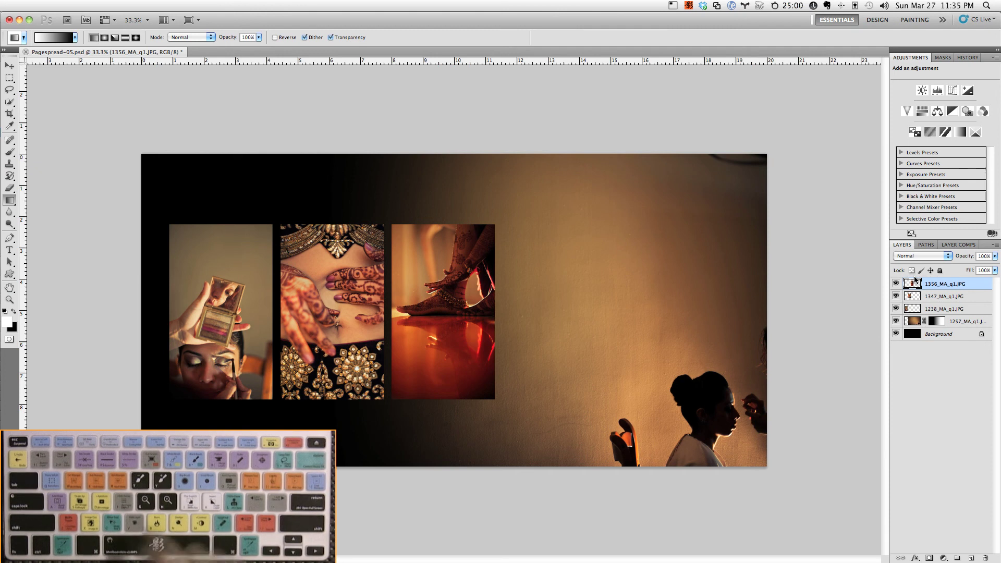
# - Add a thin white Stroke effect to the 1356_MA_q1.JPG, 1347_MA_q1.JPG and 1238_MA_q1.JPG photo layers
pyautogui.press('5')
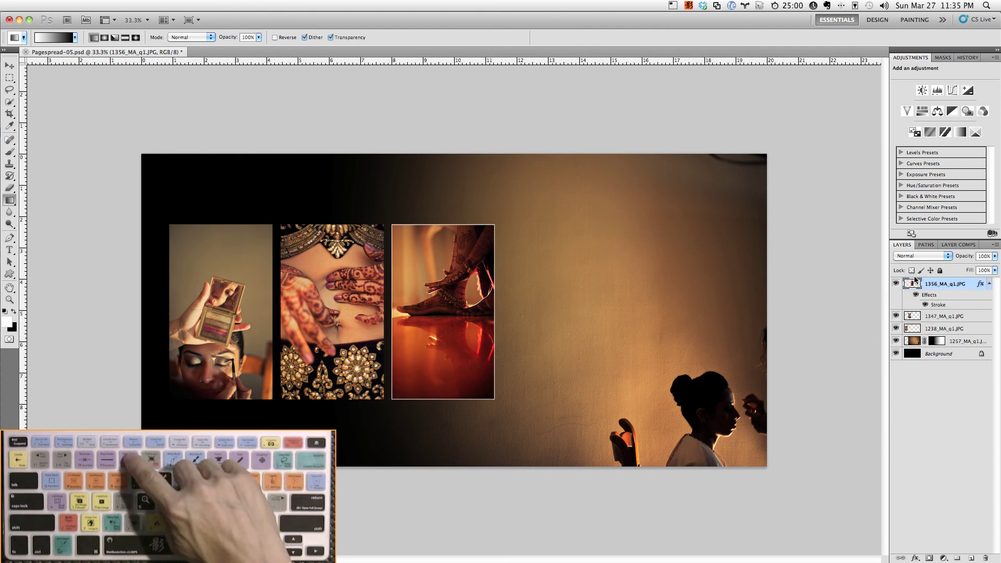
pyautogui.press('1')
pyautogui.press('5')
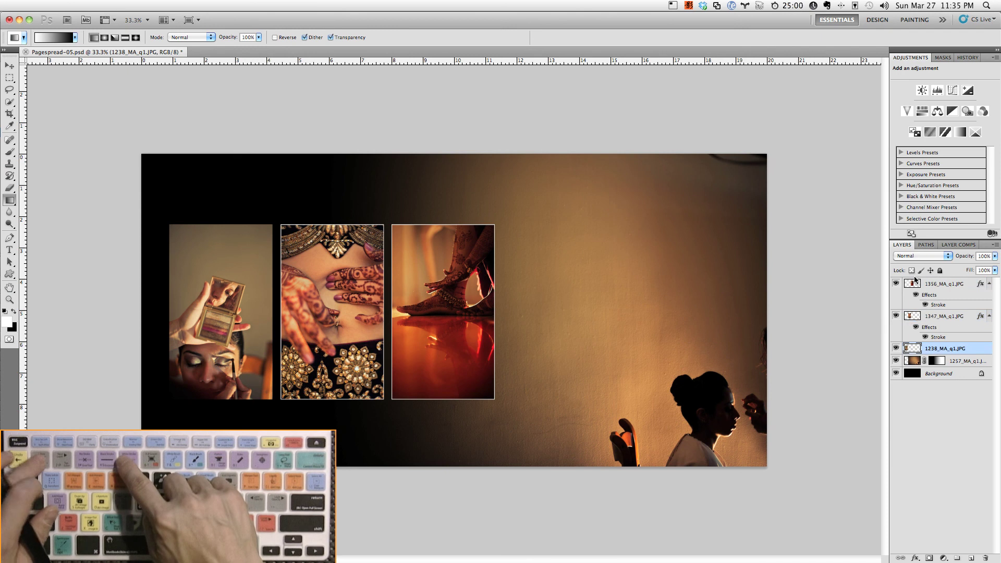
pyautogui.hotkey('alt', '[')
pyautogui.press('F2')
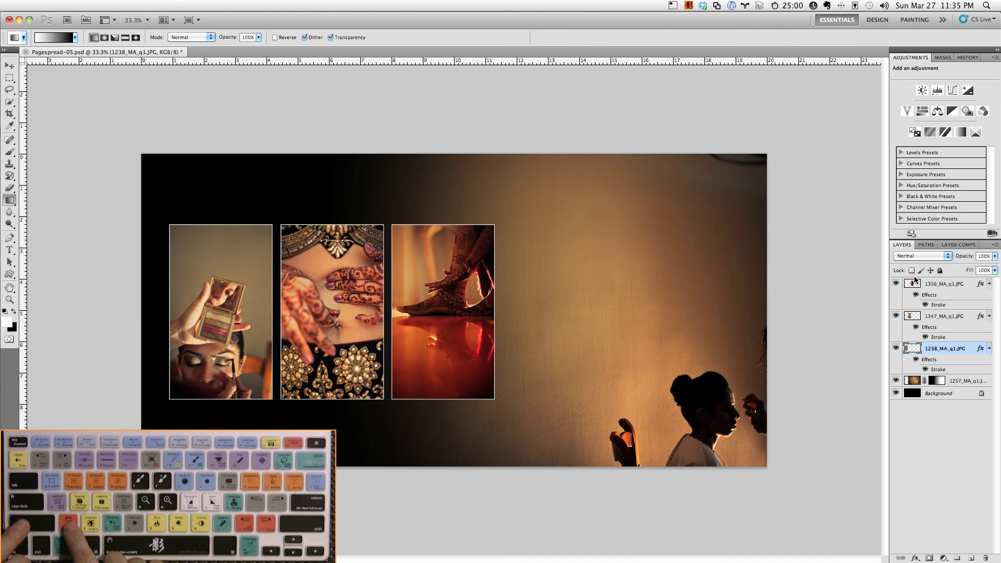
# - Start a blank white spread without the photo layers, saved as Pagespread-06.psd in the Motibodo Album Demo folder, with the guides shown
pyautogui.hotkey('shift', 'Escape')
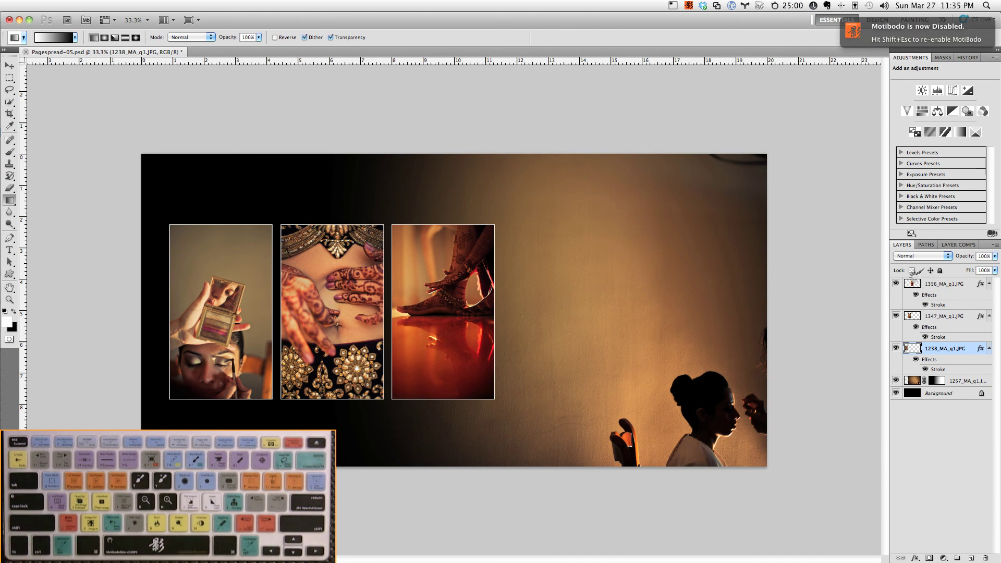
pyautogui.press('super+shift+s')
pyautogui.press('Right')
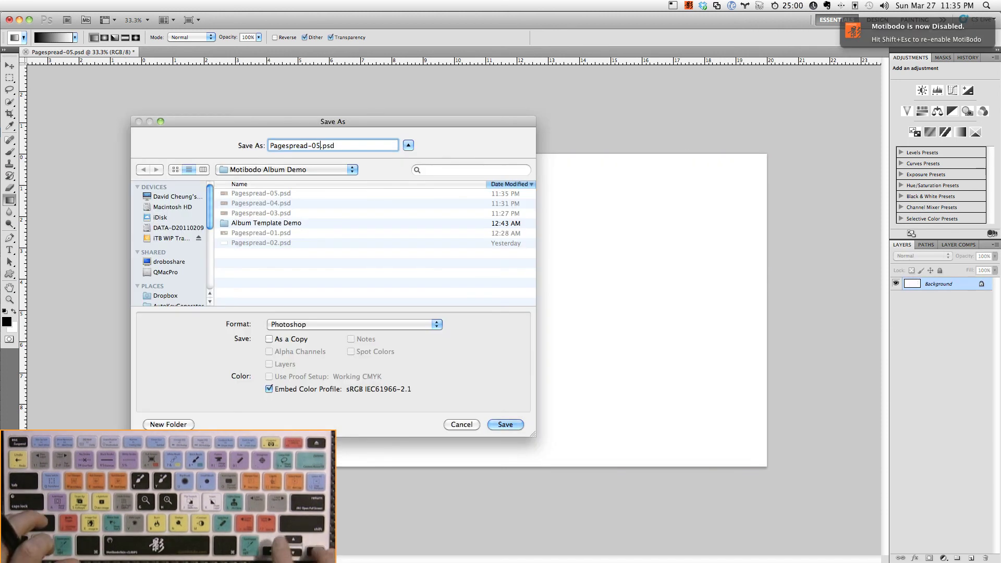
pyautogui.press('BackSpace')
pyautogui.write('6')
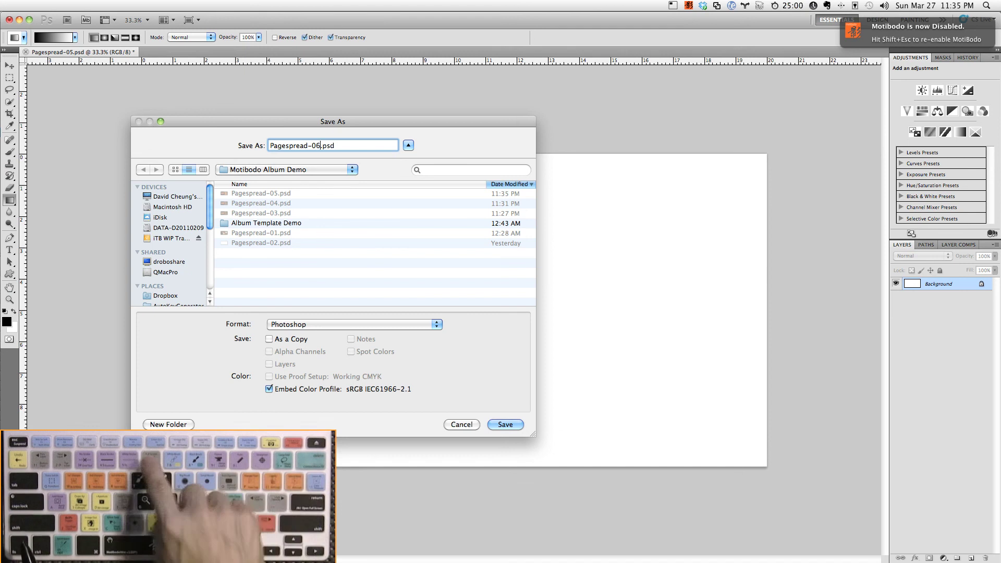
pyautogui.hotkey('shift', 'Escape')
pyautogui.press('Return')
pyautogui.press('super+semicolon')
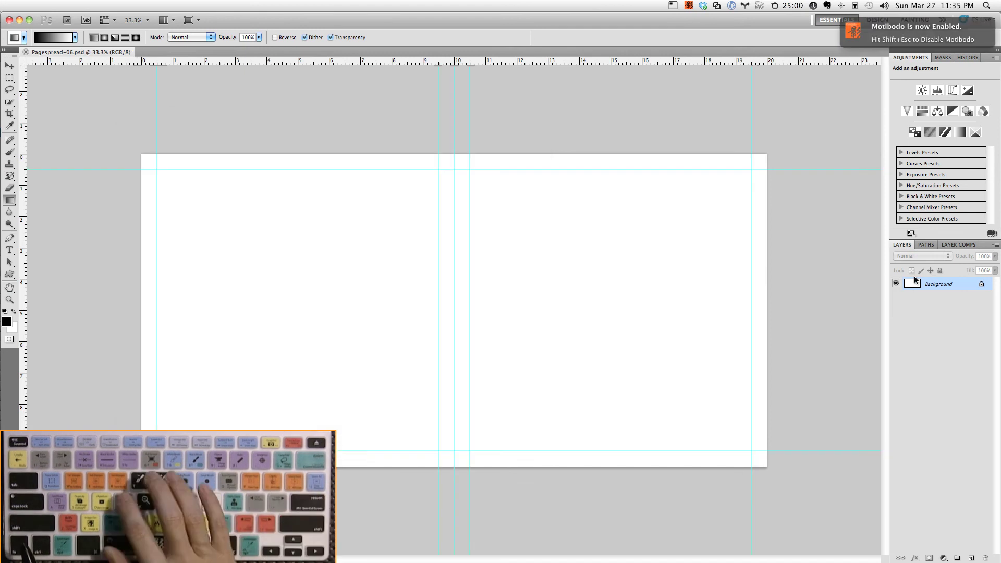